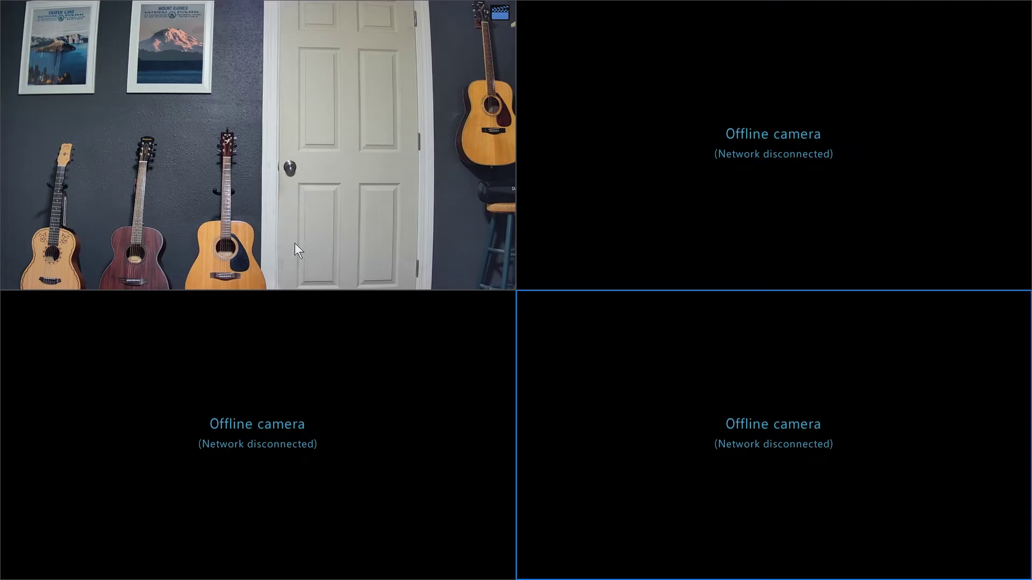
Unlock the recorder from the live-view Menu by drawing the login pattern.
right_click(318, 207)
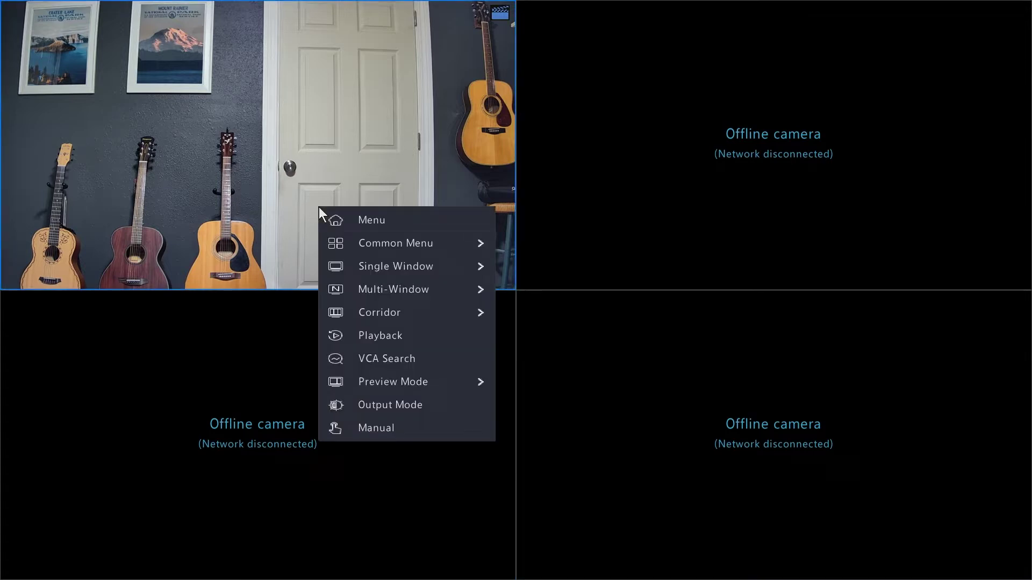
click(352, 224)
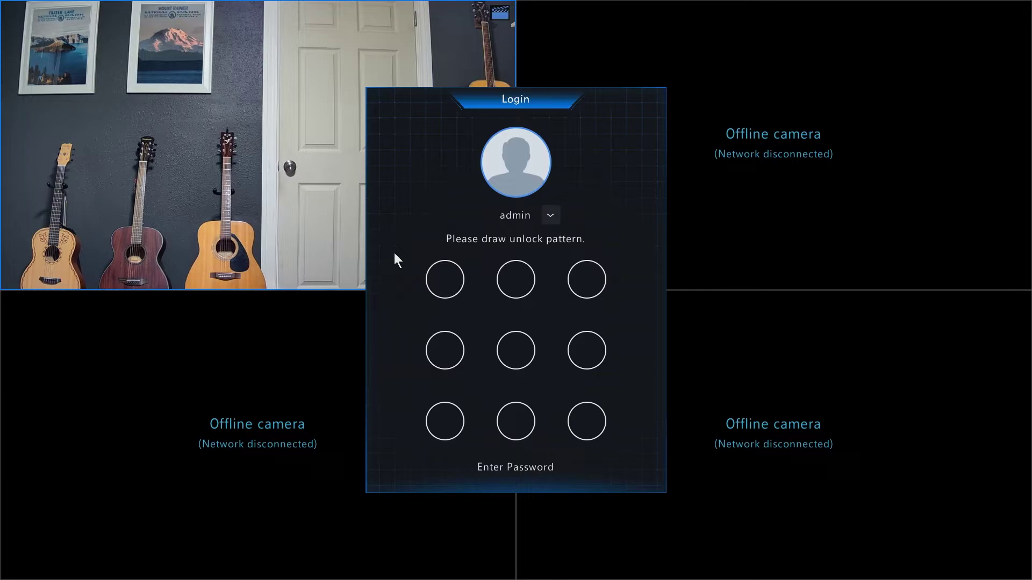
drag(439, 279, 434, 391)
drag(494, 427, 595, 439)
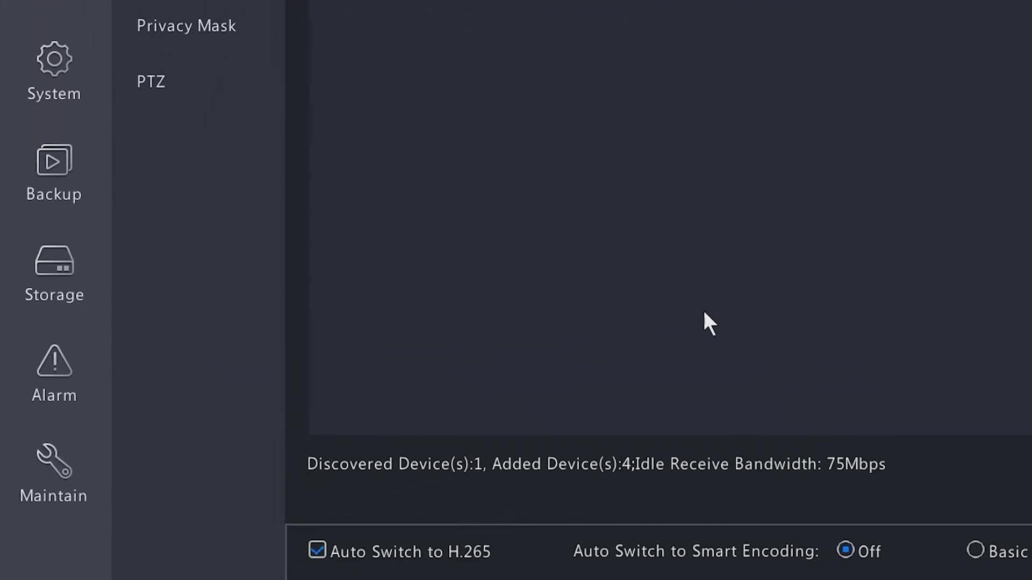
Check the cloud for NVR firmware, finding NVR-B3601.31.30.C22911.220107 built 01-07-2022.
click(53, 465)
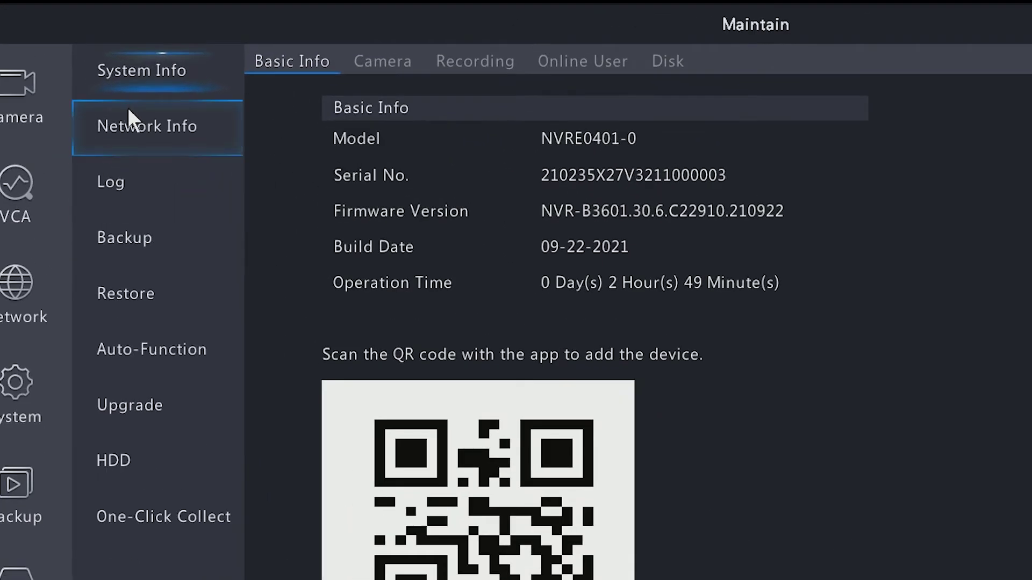
click(141, 409)
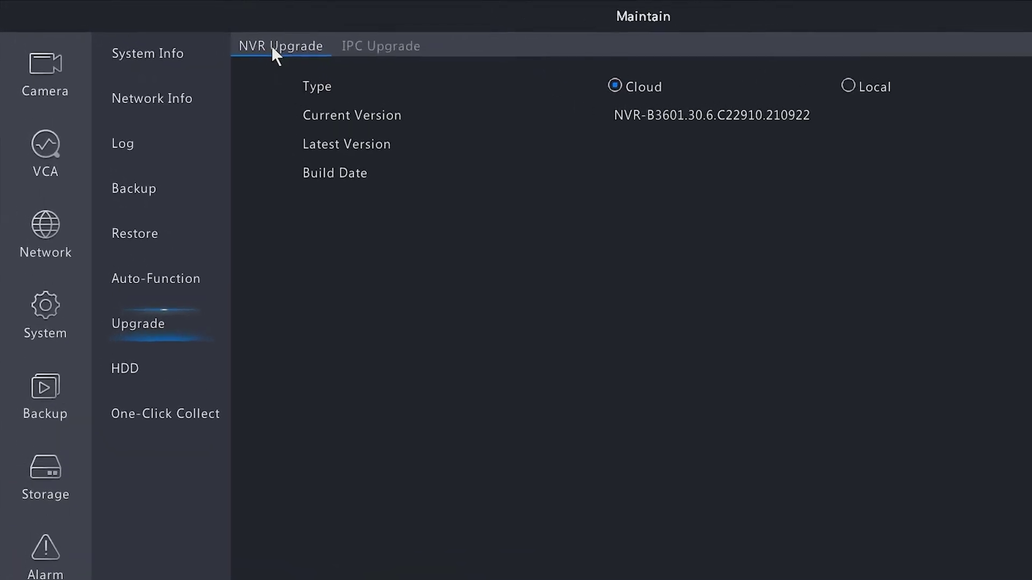
click(410, 55)
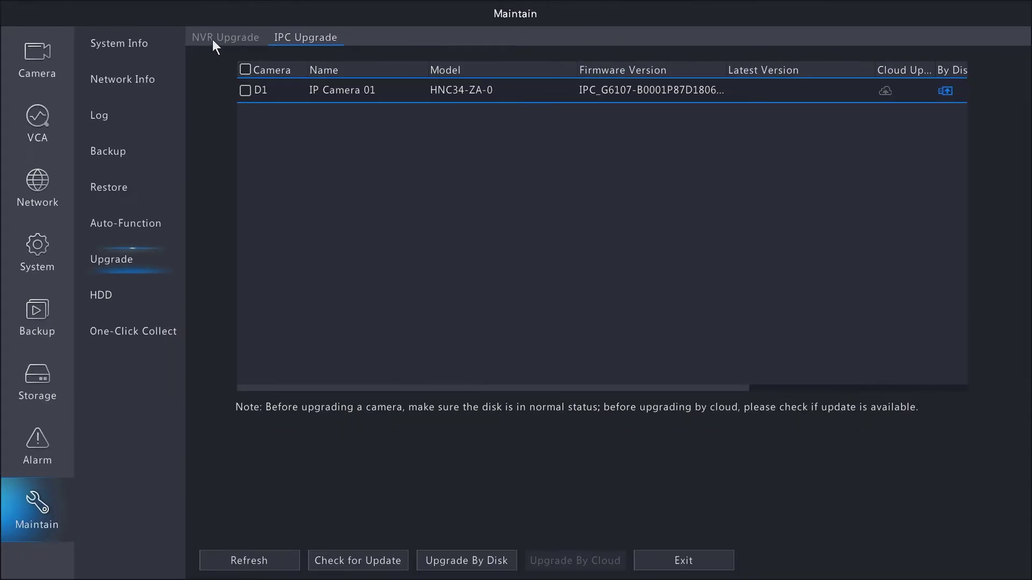
click(293, 50)
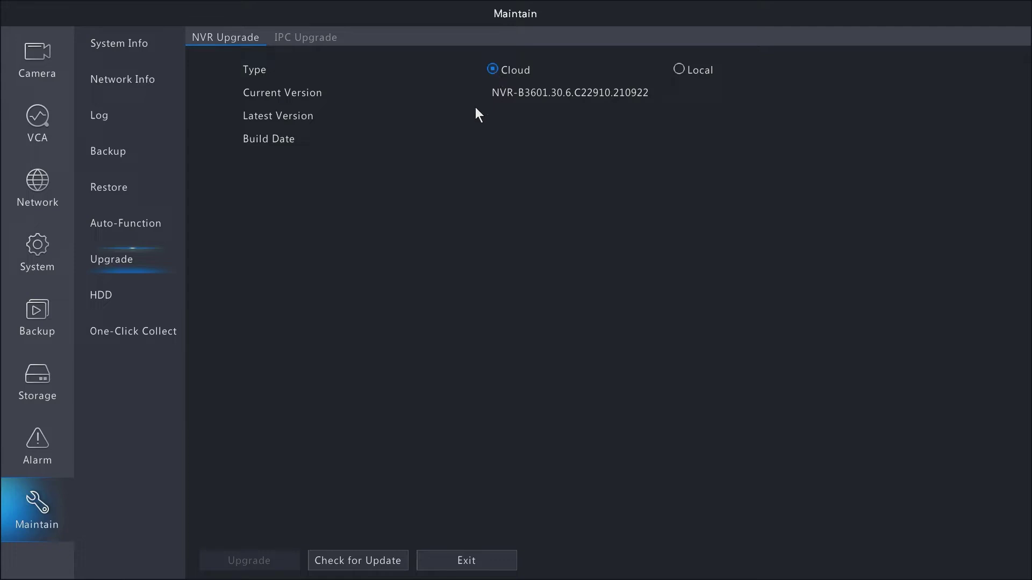
click(350, 563)
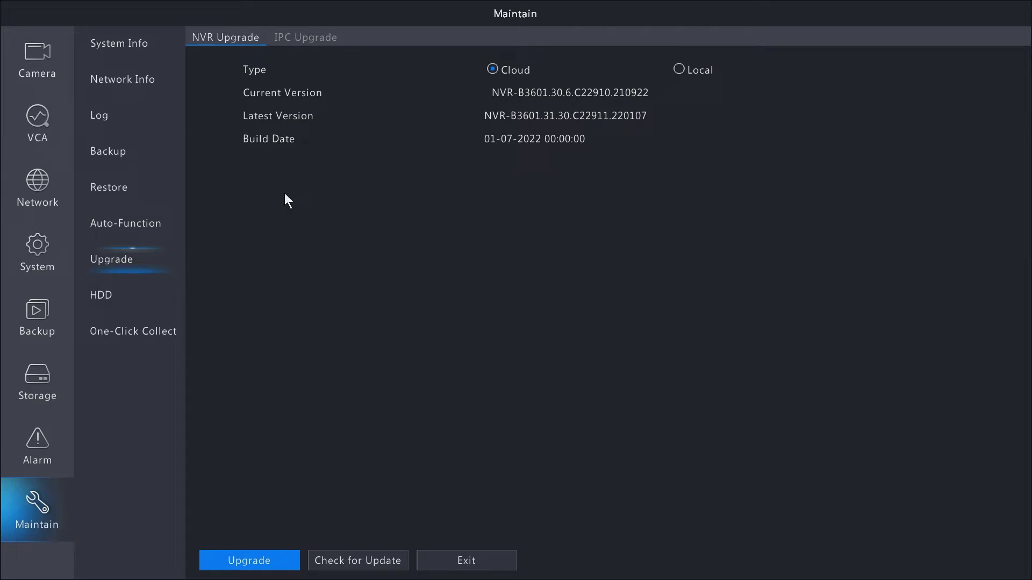
Check for camera firmware and start a cloud upgrade of IP Camera 01 (D1).
click(300, 37)
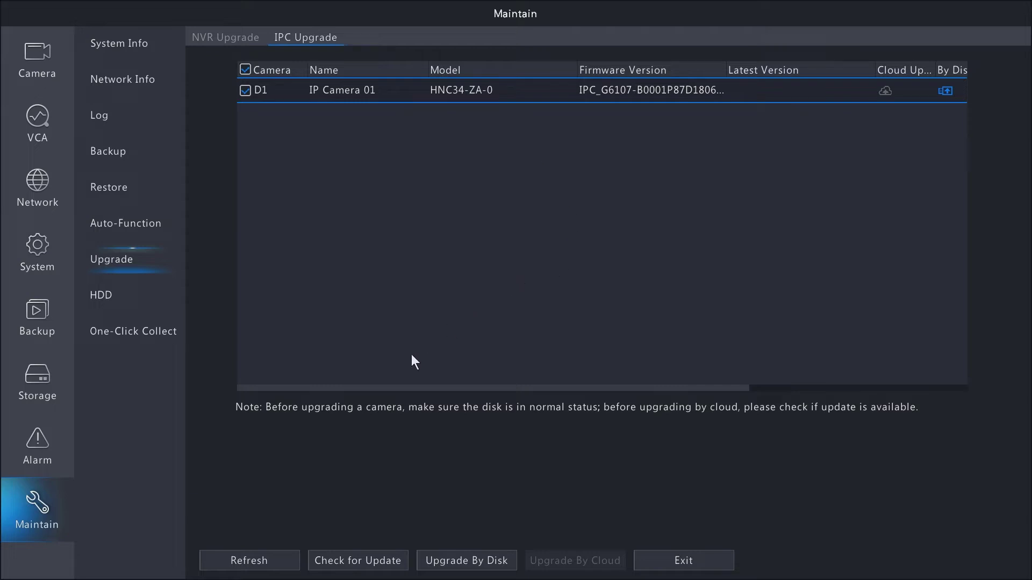
click(360, 564)
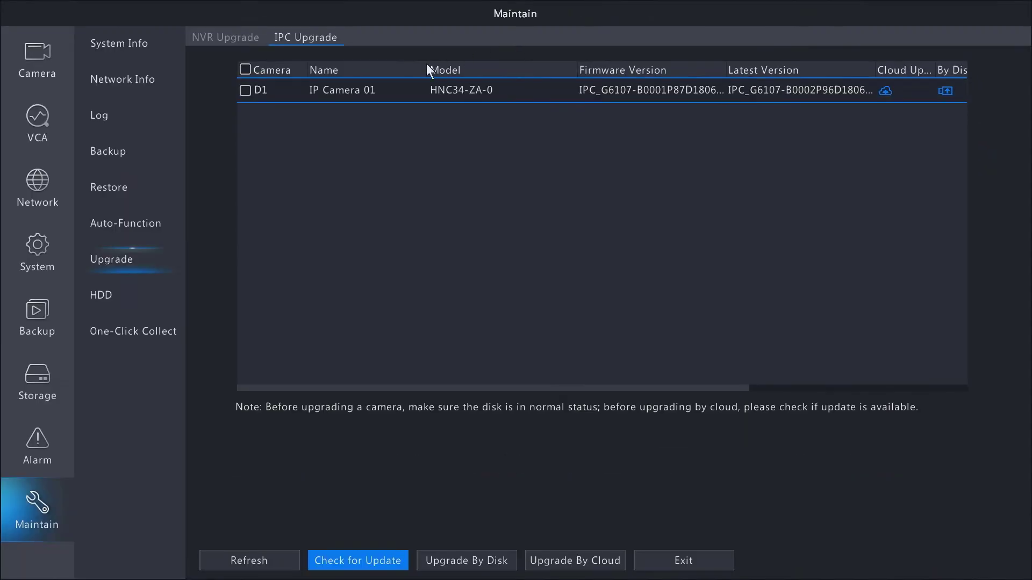
click(245, 90)
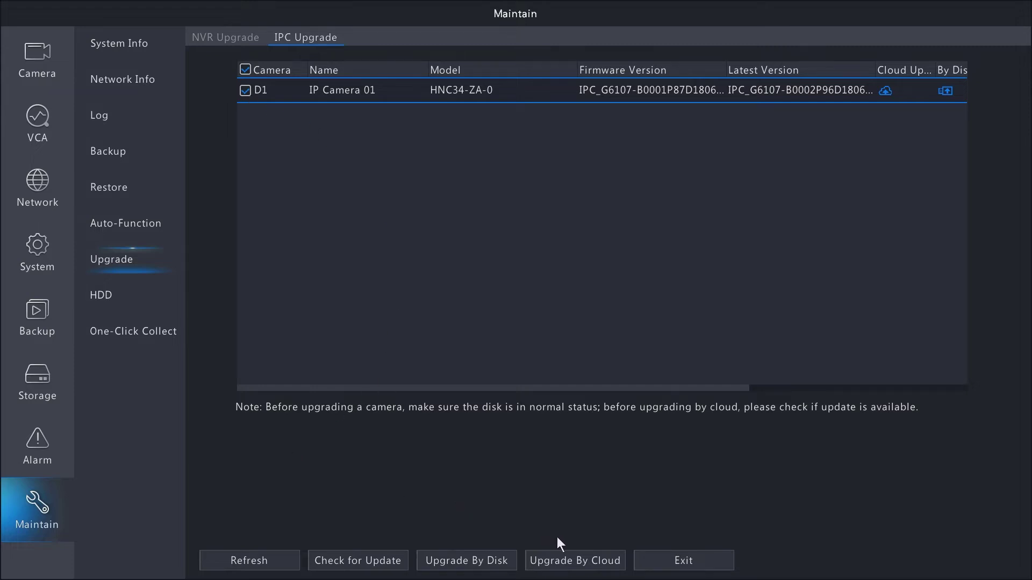
click(586, 562)
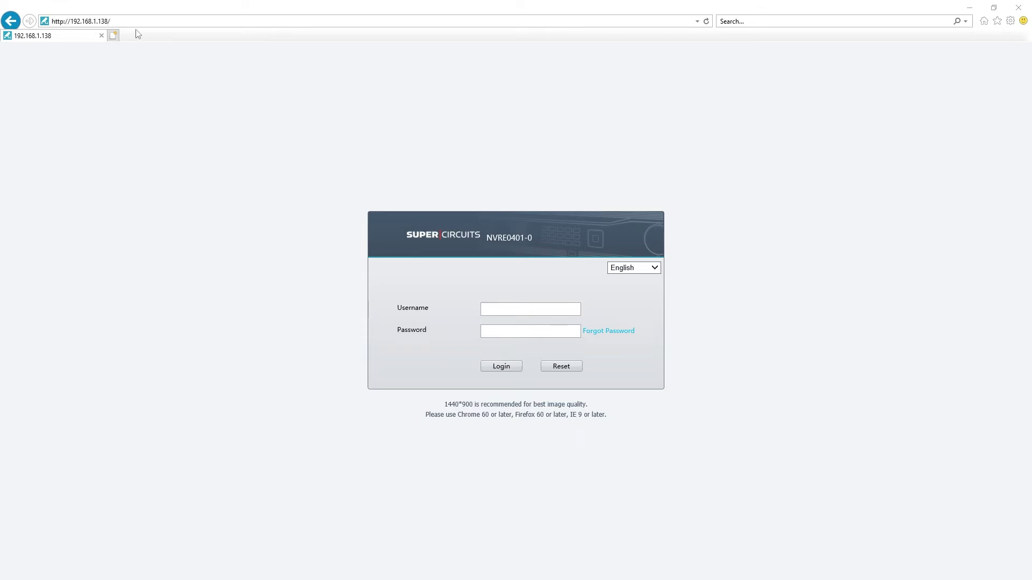
Log into the NVR web interface with the admin username and password.
click(505, 309)
text(admin)
key(Tab)
text(admin123)
key(Return)
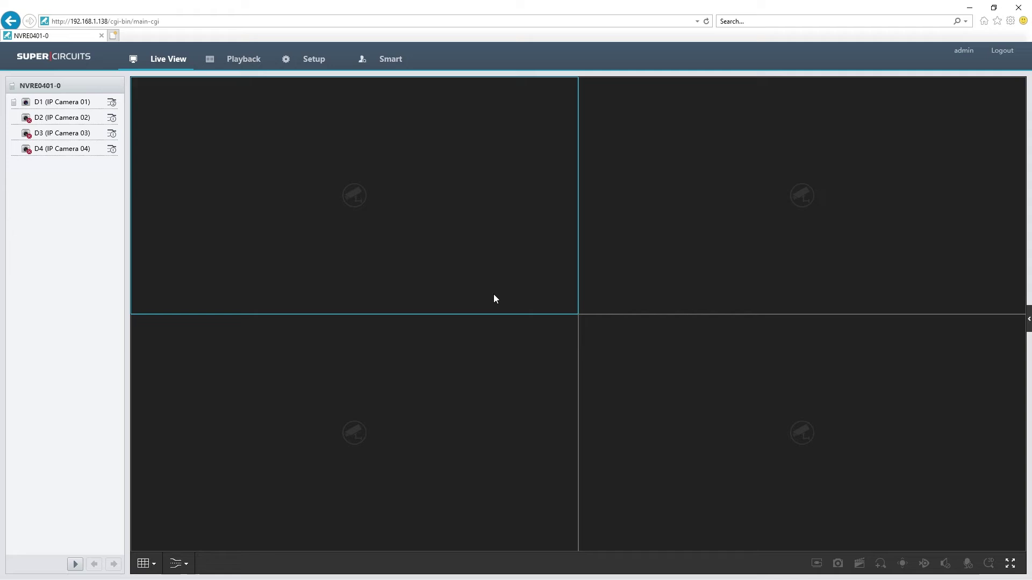
Briefly preview camera D1, then open the Maintenance Log in Setup.
click(27, 103)
click(26, 103)
click(313, 62)
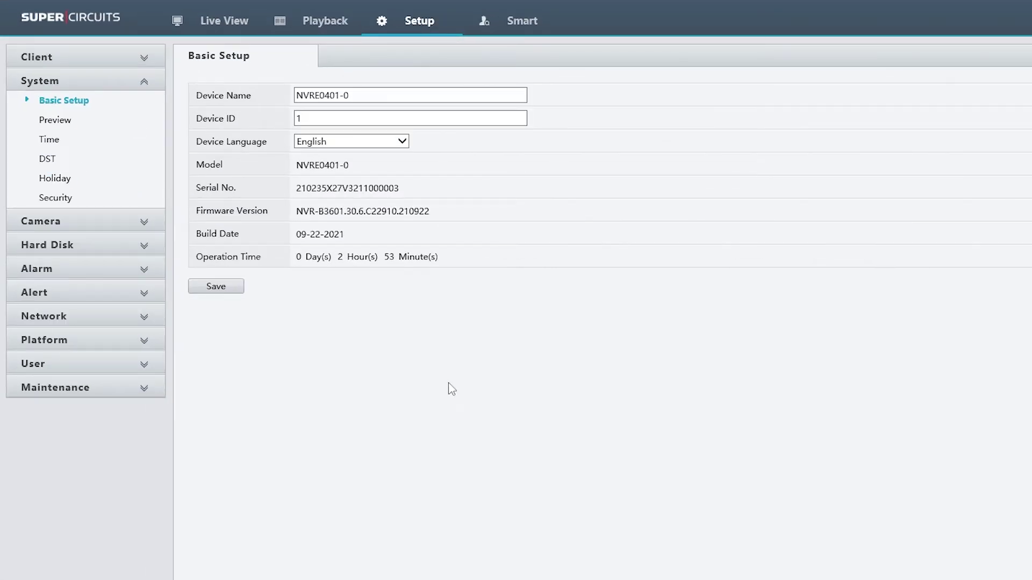
click(60, 395)
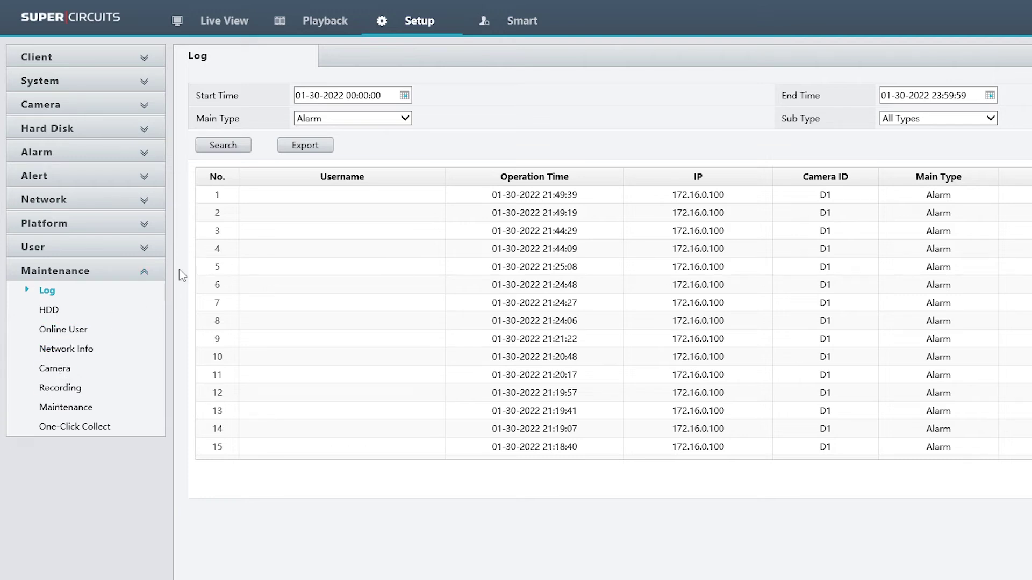
Run a cloud check finding NVR-B3601.31.30.C22911.220107, then cancel the upgrade prompt.
click(67, 407)
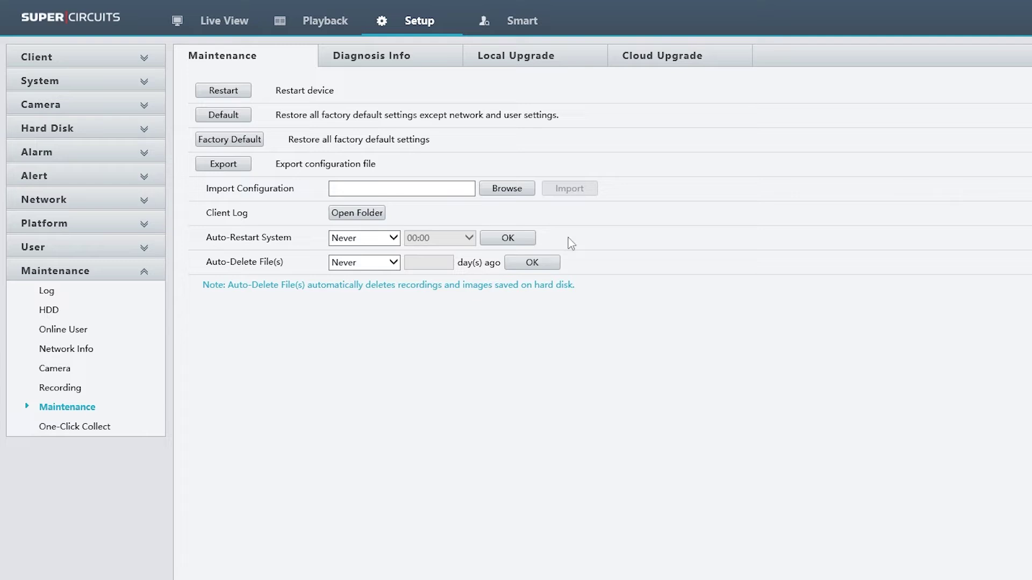
click(676, 67)
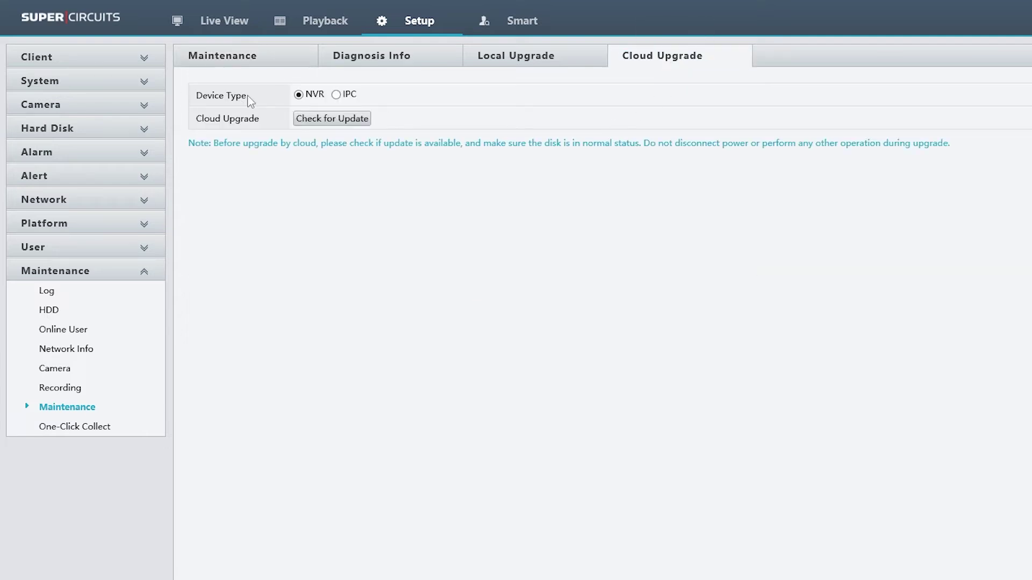
click(320, 123)
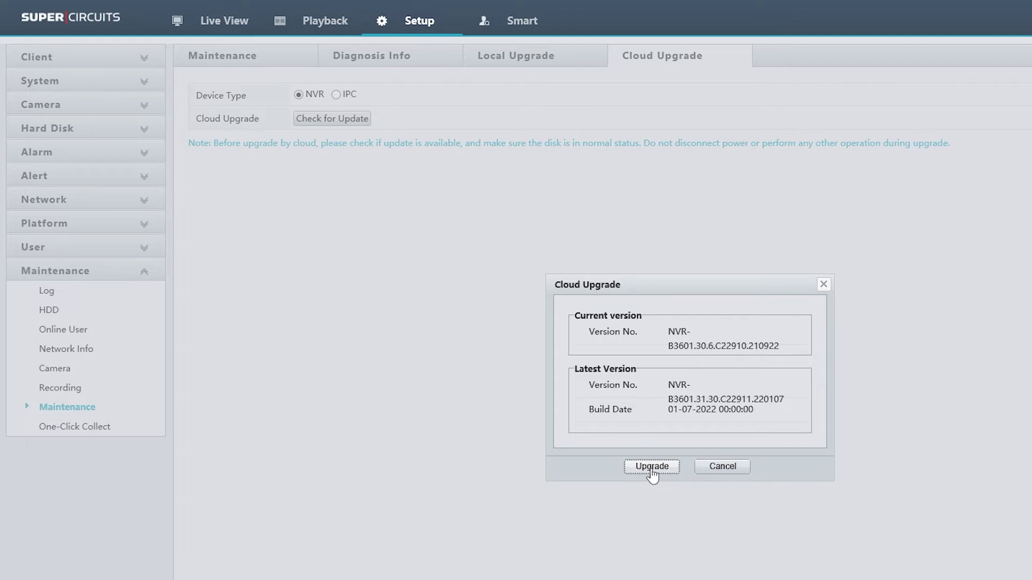
click(722, 466)
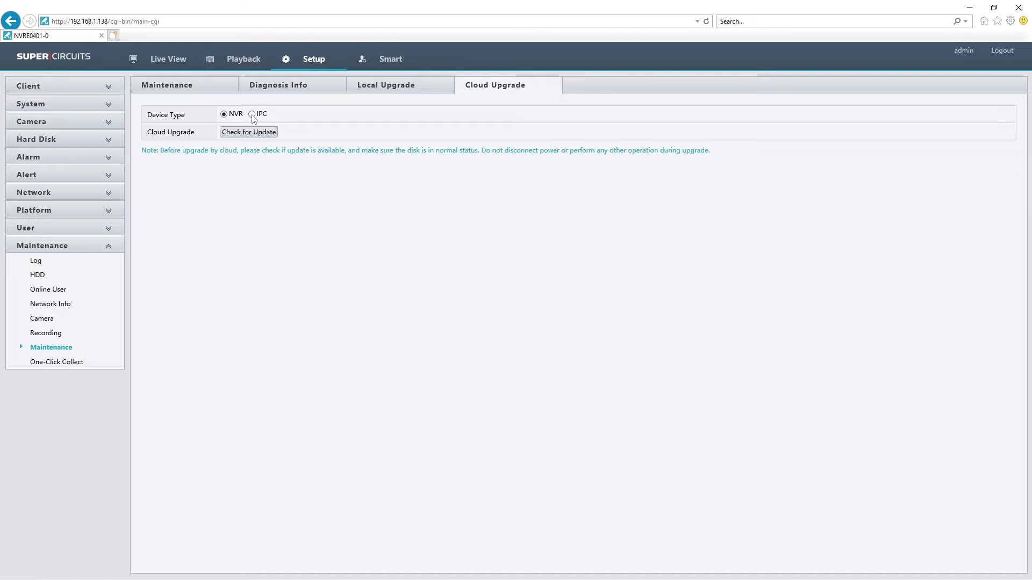
Select all IPC devices and check for updates, finding IPC_G6107-B0002P96D1806C55L60.
click(252, 114)
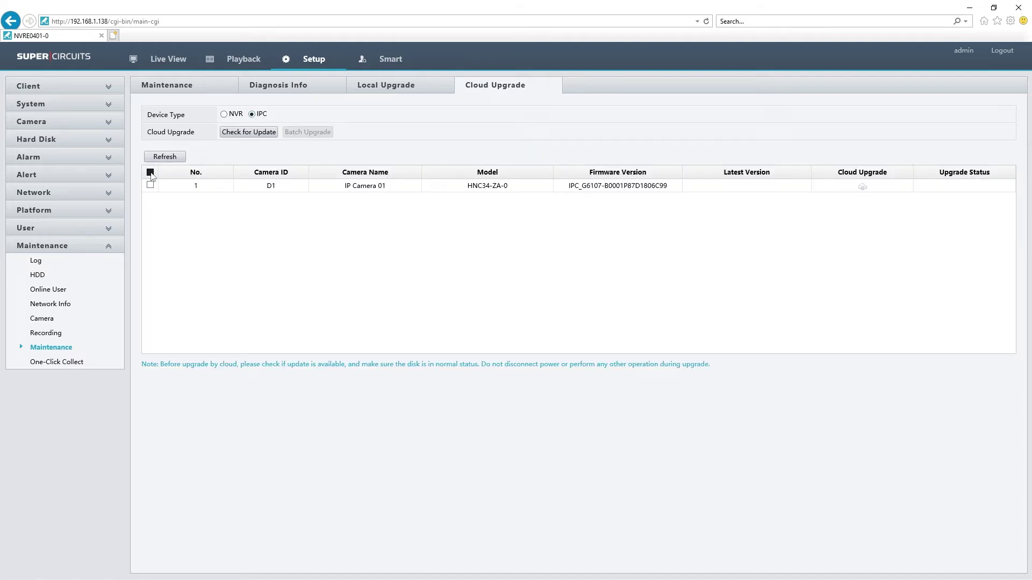
click(150, 172)
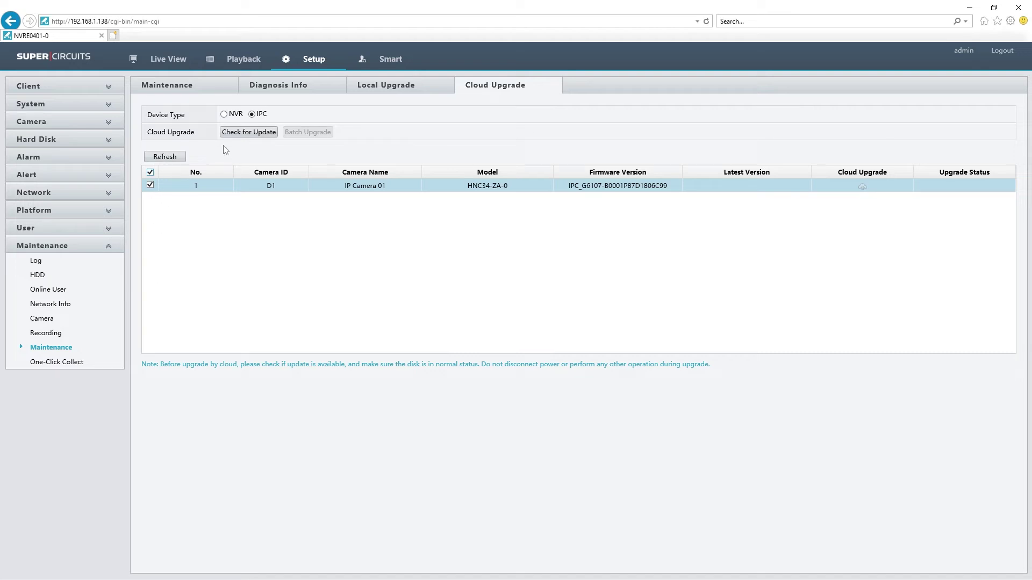
click(255, 132)
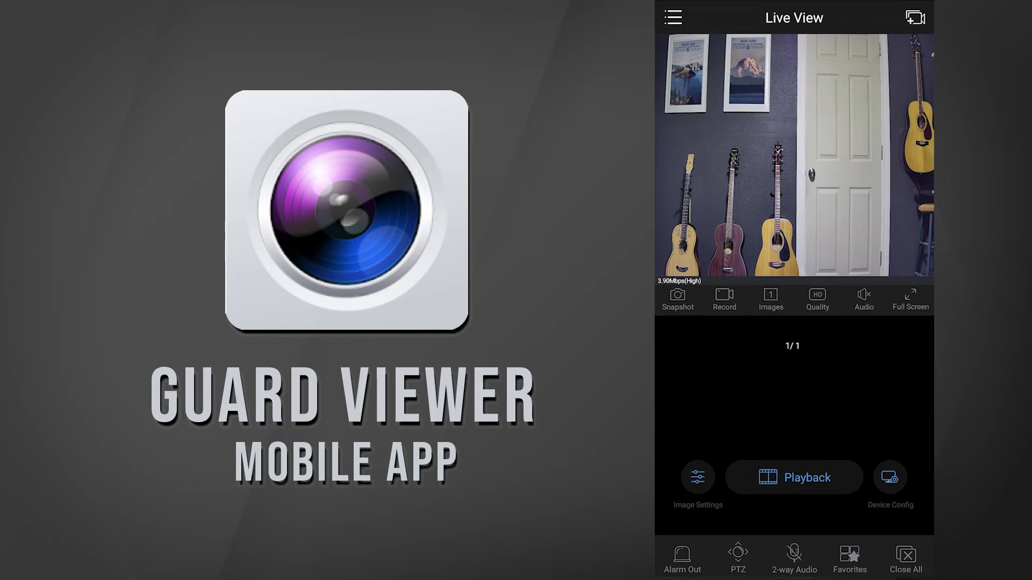
Go to the Devices list from the Guard Viewer navigation menu.
click(673, 17)
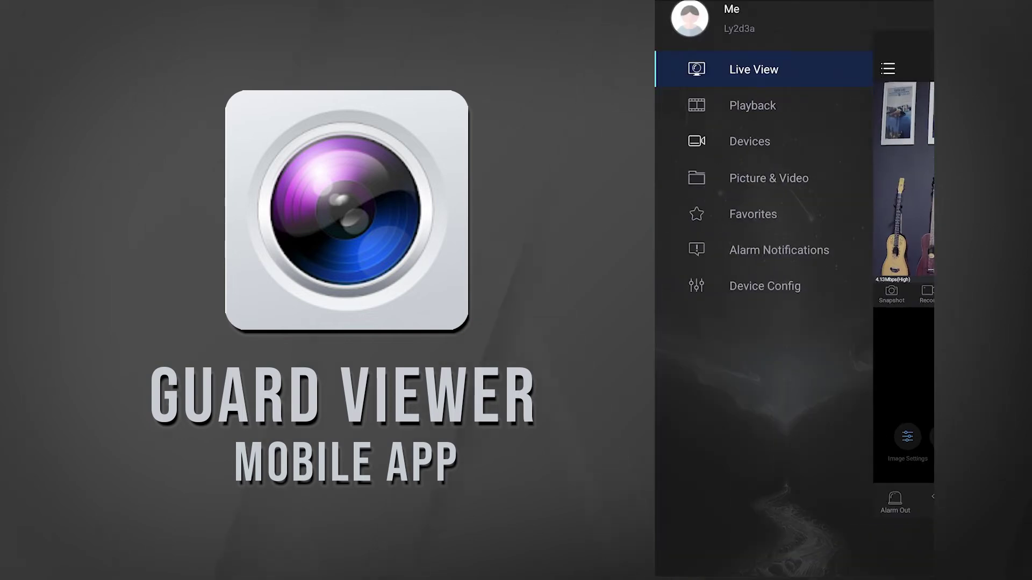
click(736, 143)
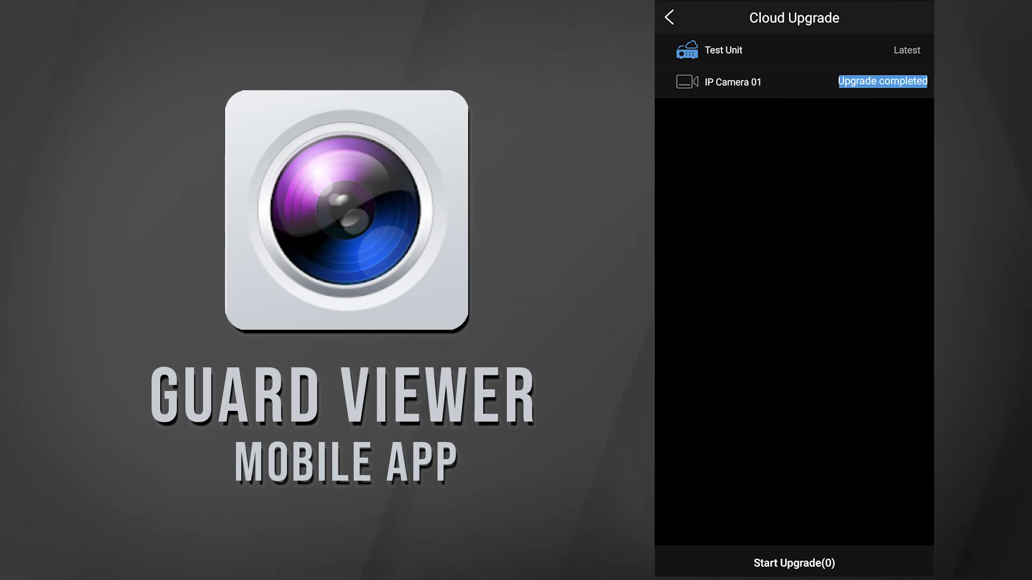
Return to the device list and start Test Unit's live view.
key(Escape)
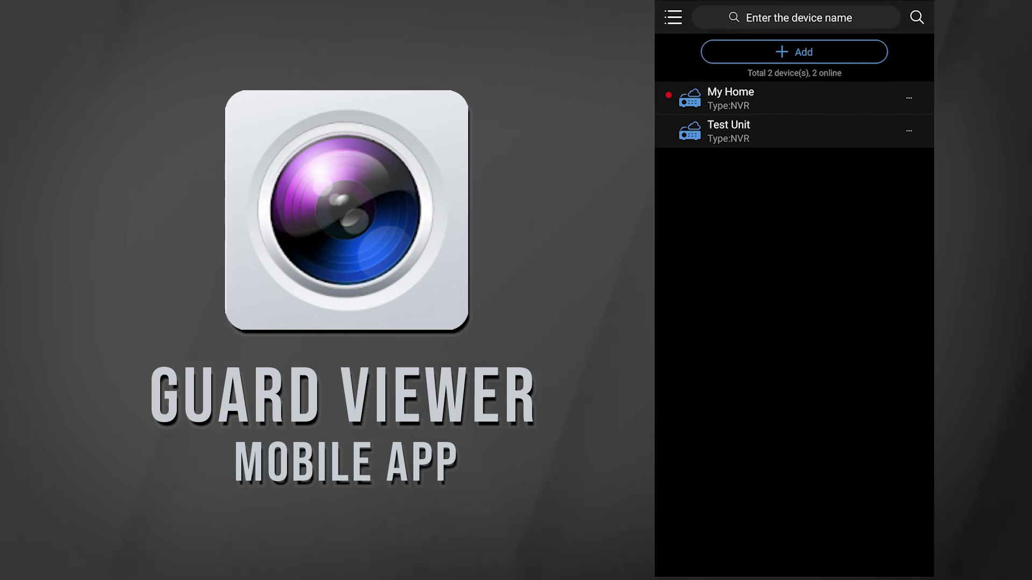
click(908, 131)
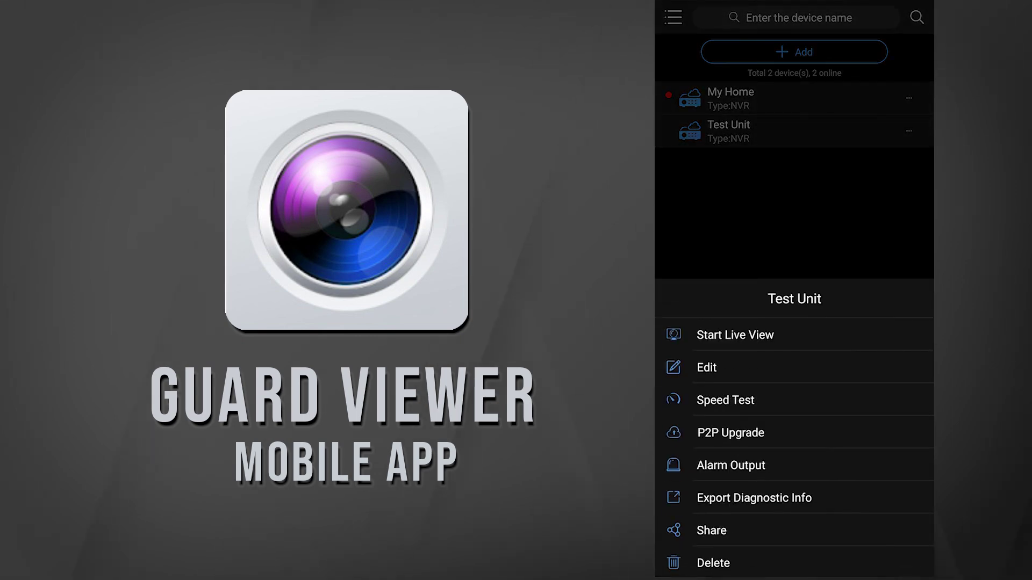
click(735, 335)
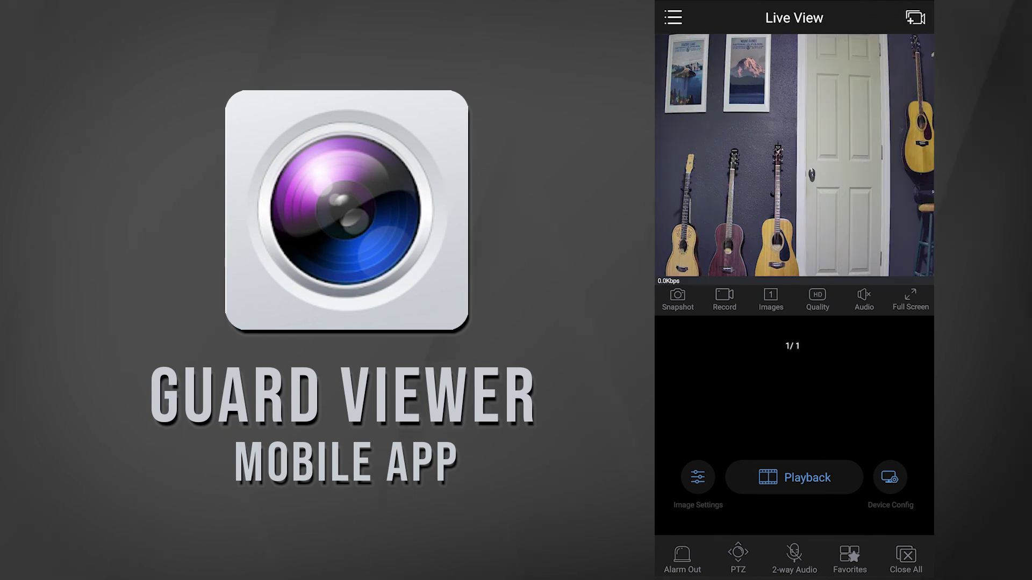